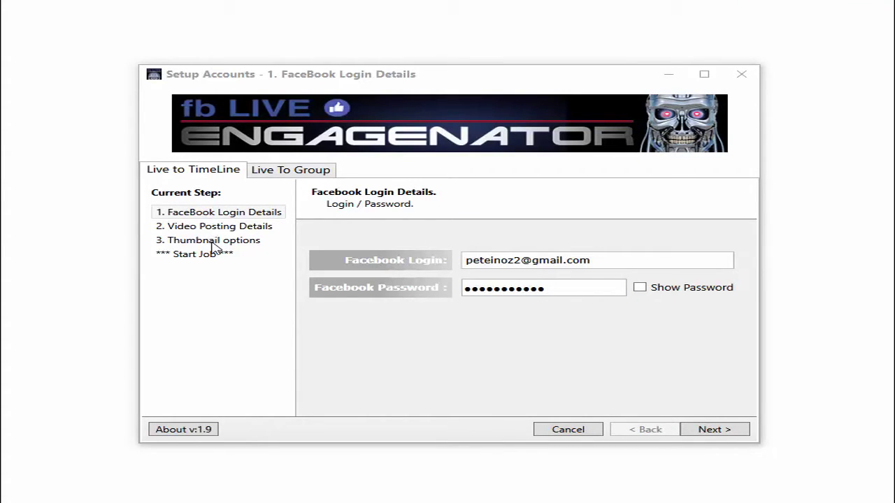
# - Look through the Live To Group group list, leaving TEST1 selected
pyautogui.click(292, 174)
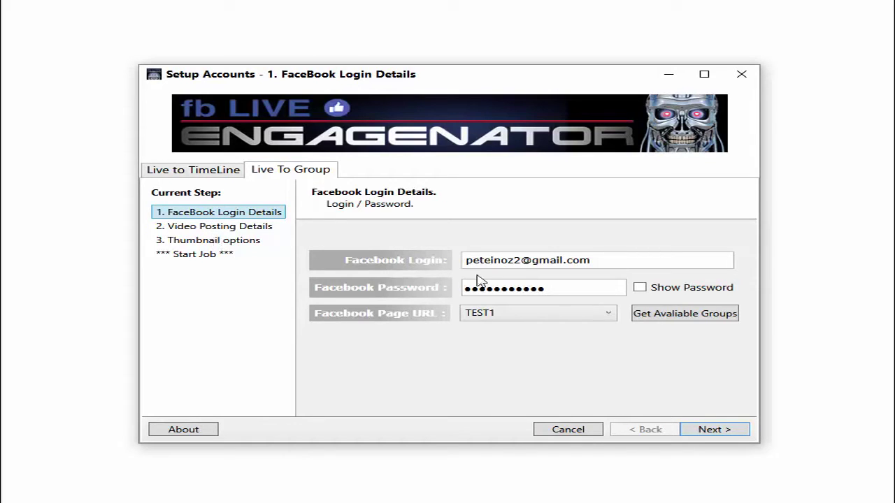
pyautogui.click(543, 317)
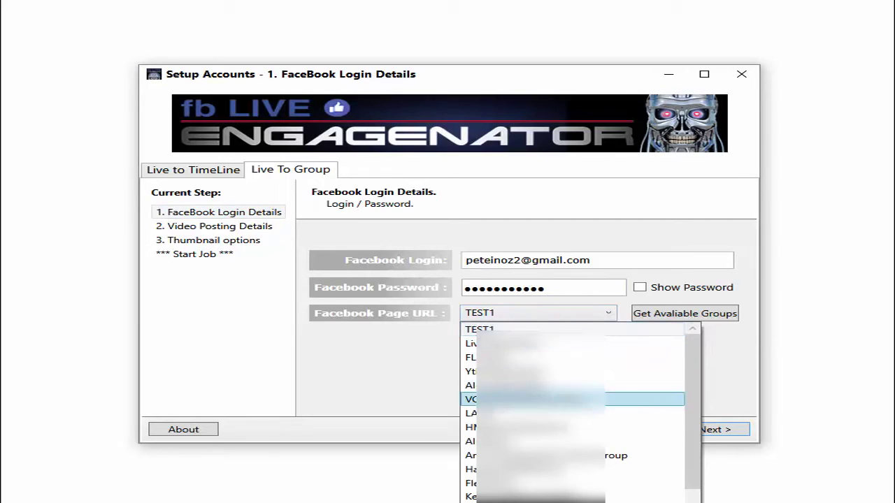
pyautogui.scroll(-2, 535, 399)
pyautogui.scroll(-5, 535, 399)
pyautogui.scroll(5, 535, 399)
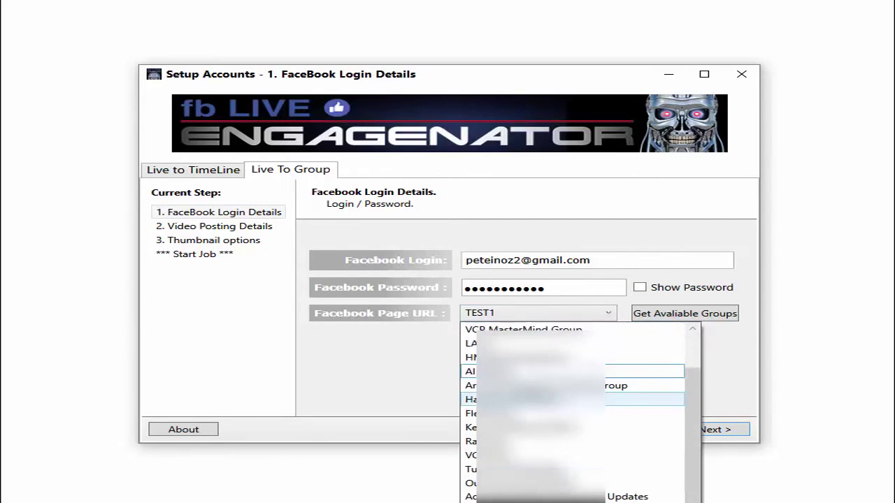
pyautogui.scroll(5, 535, 399)
pyautogui.click(395, 371)
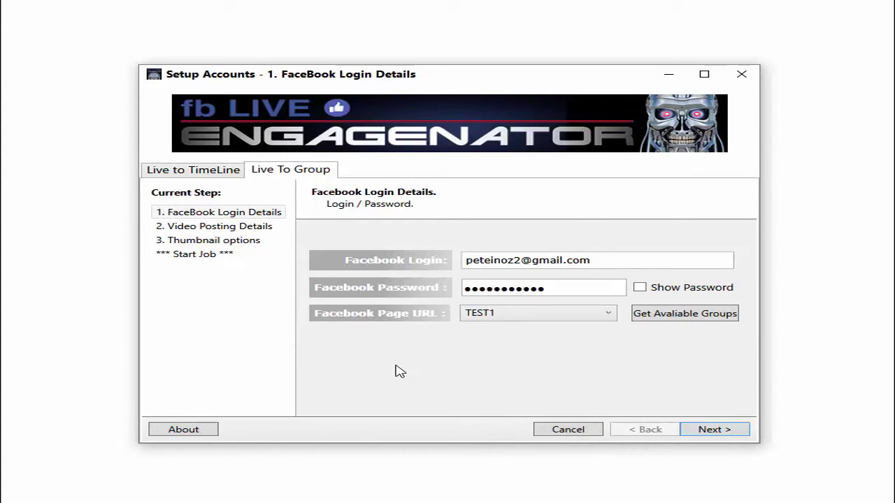
# - Back on the timeline broadcast, load the MP4 video and keep its title and description
pyautogui.click(208, 174)
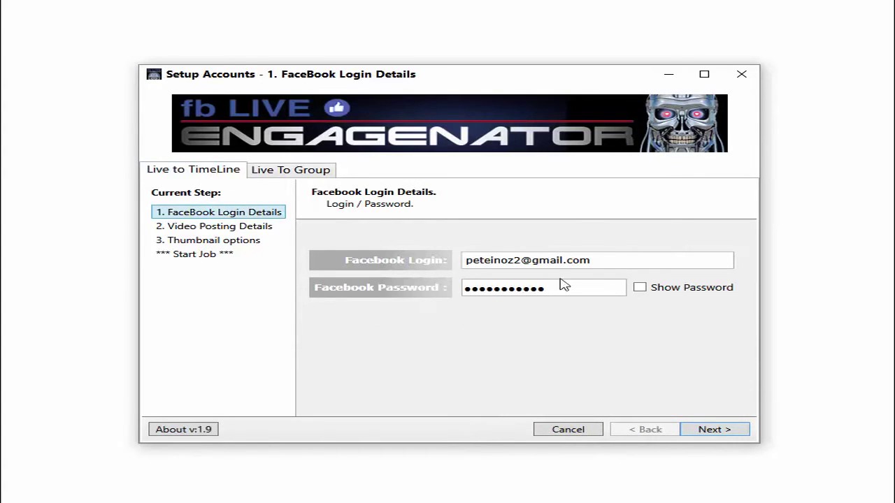
pyautogui.click(708, 430)
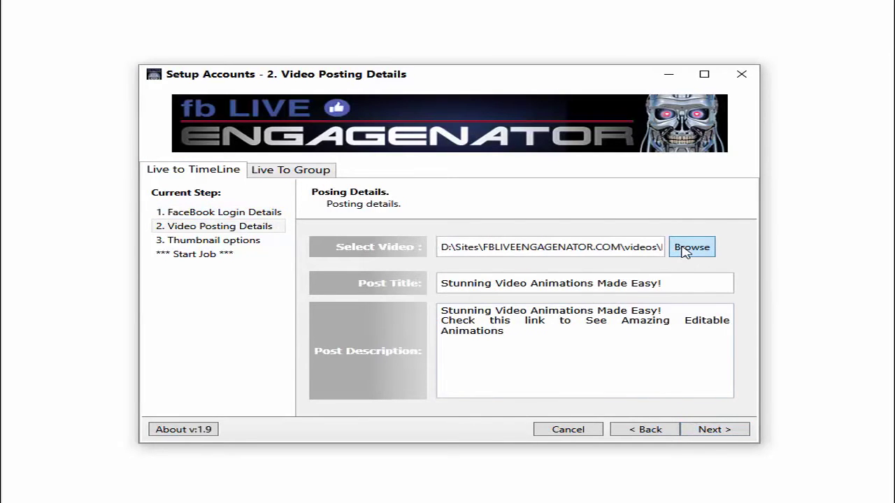
pyautogui.click(686, 249)
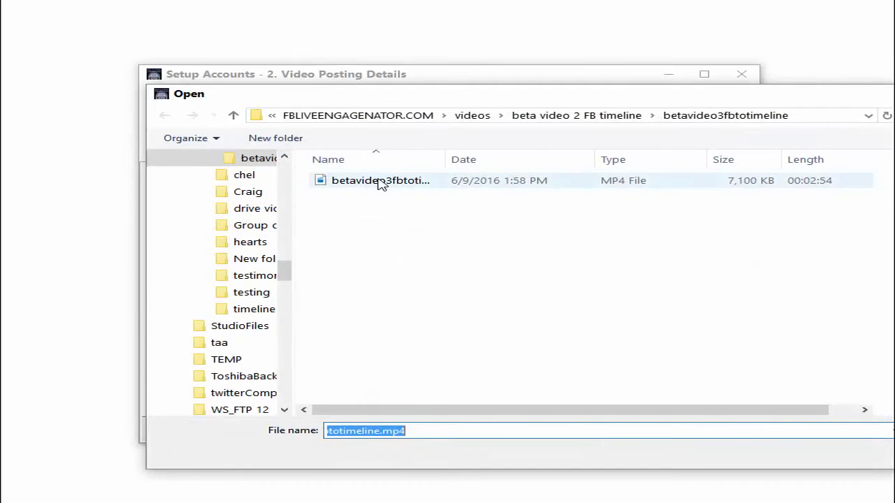
pyautogui.doubleClick(381, 183)
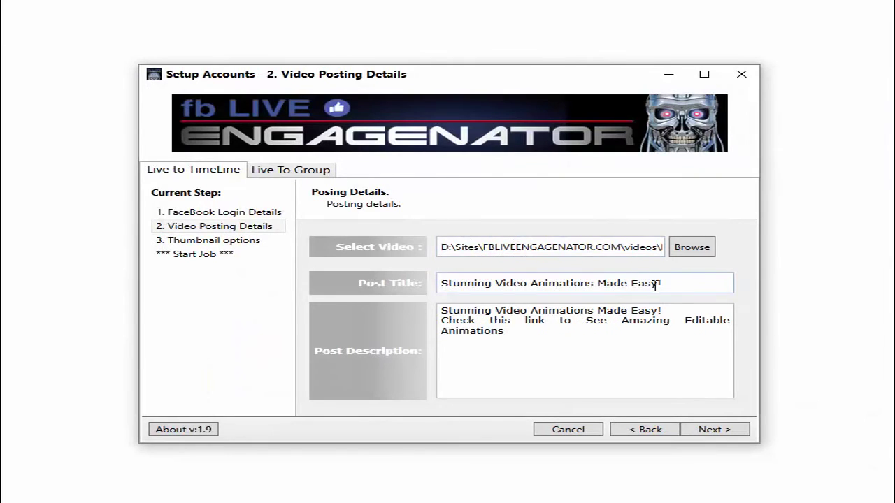
pyautogui.moveTo(684, 283); pyautogui.dragTo(371, 285)
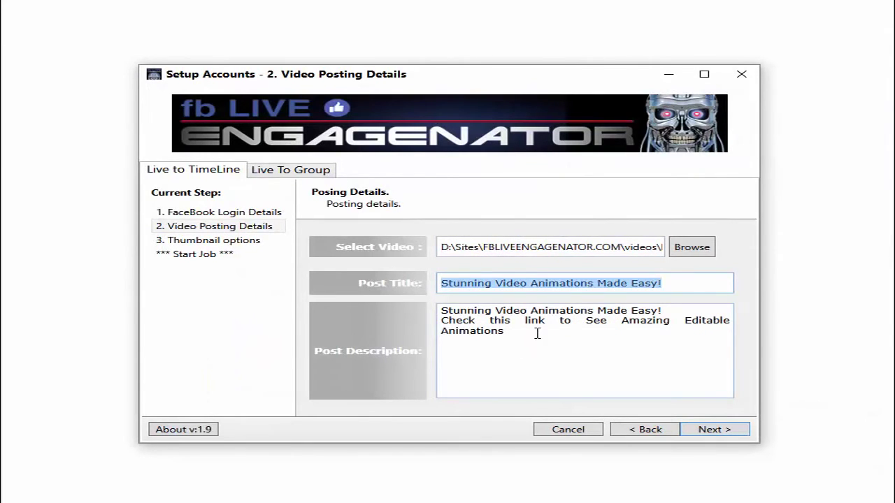
pyautogui.moveTo(537, 333); pyautogui.dragTo(417, 314)
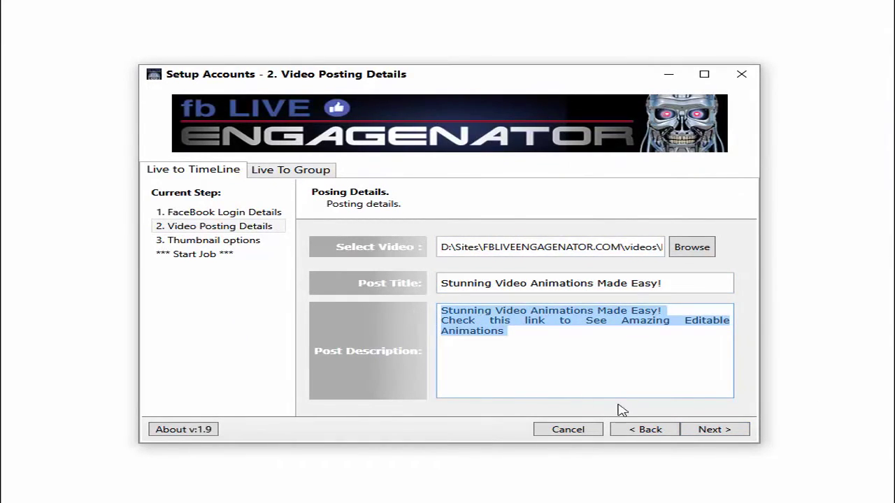
pyautogui.click(714, 431)
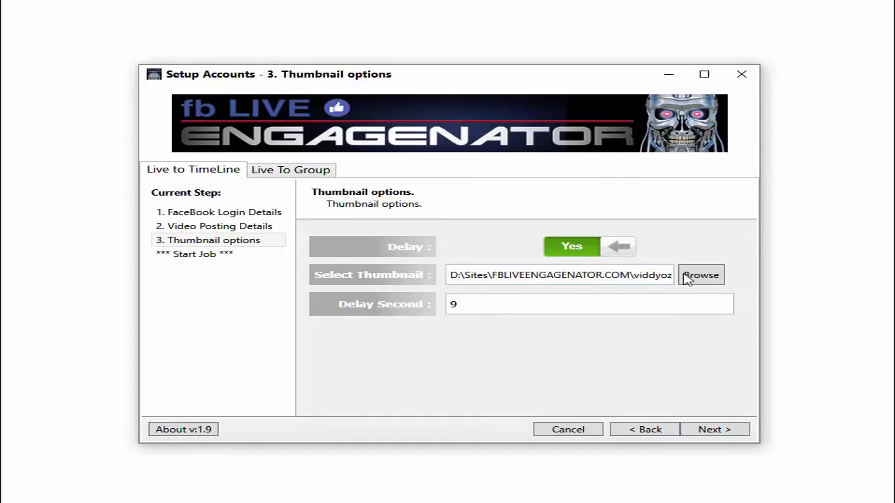
# - Set title.jpg as the thumbnail, start the timeline job, and go live once it is ready
pyautogui.click(690, 277)
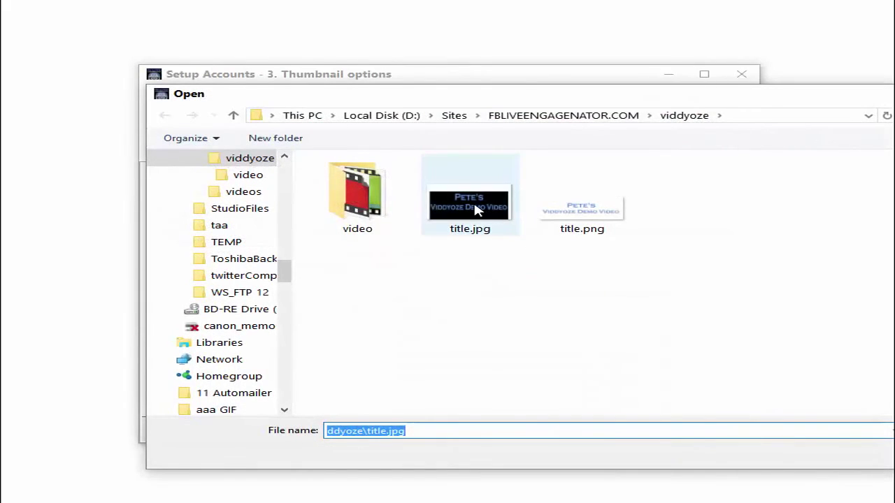
pyautogui.doubleClick(476, 210)
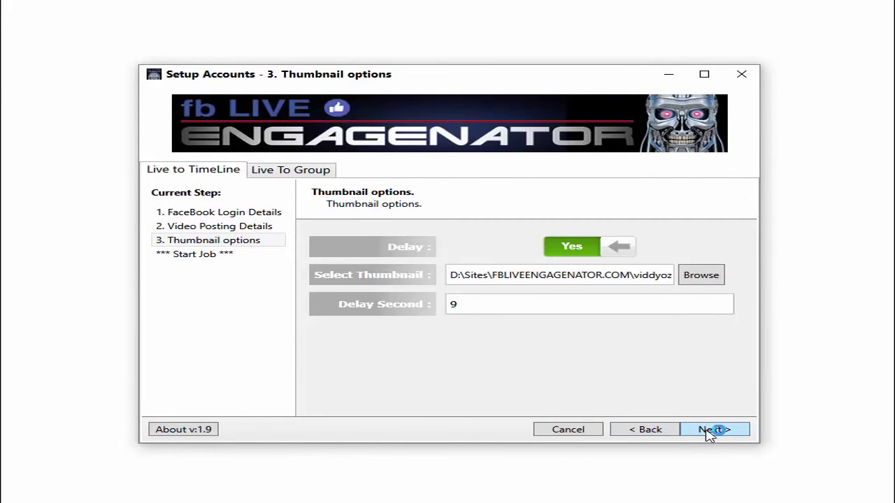
pyautogui.click(708, 431)
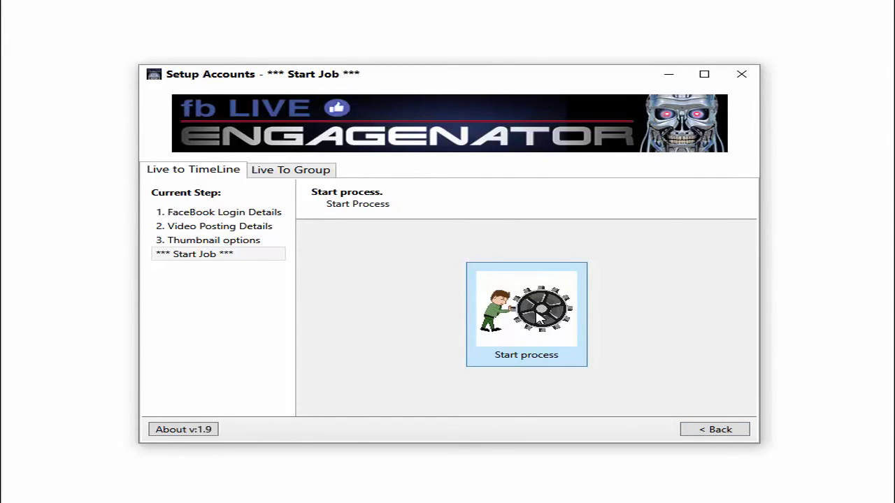
pyautogui.click(539, 318)
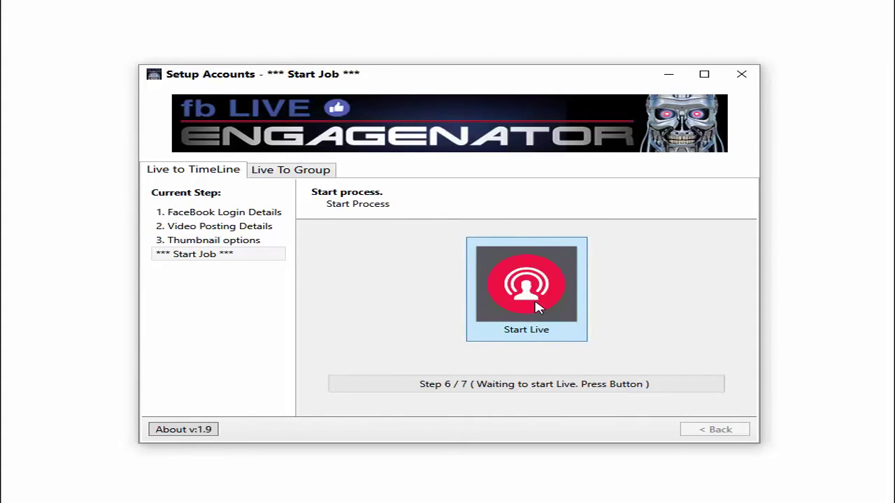
pyautogui.click(538, 308)
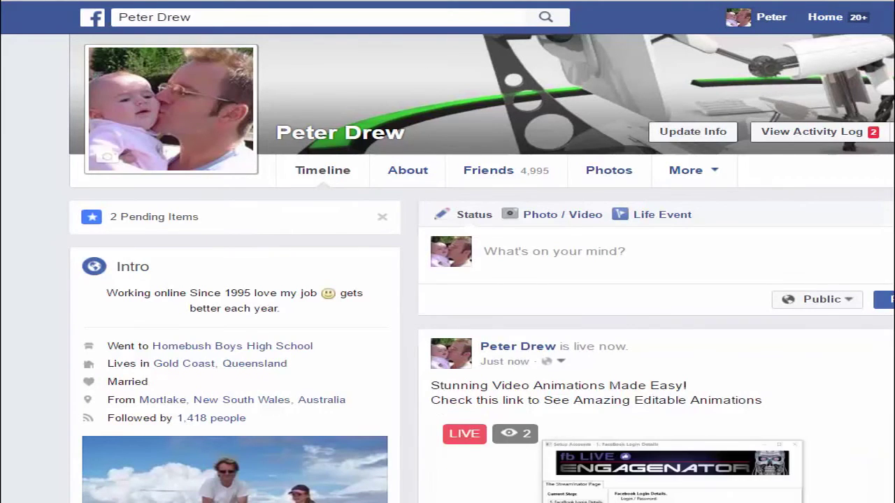
# - Scroll the Facebook timeline to inspect the new live post with its title and description
pyautogui.scroll(-1, 790, 279)
pyautogui.scroll(-2, 791, 279)
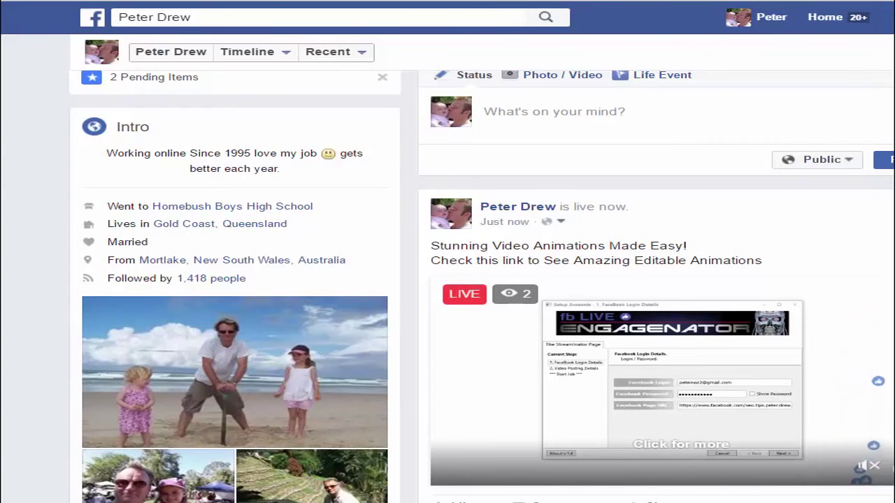
pyautogui.scroll(-3, 791, 280)
pyautogui.scroll(3, 791, 280)
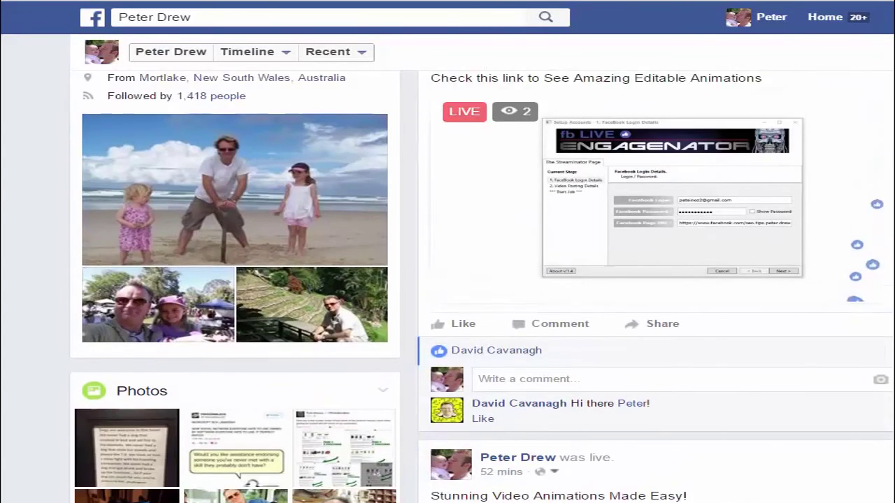
pyautogui.scroll(1, 790, 279)
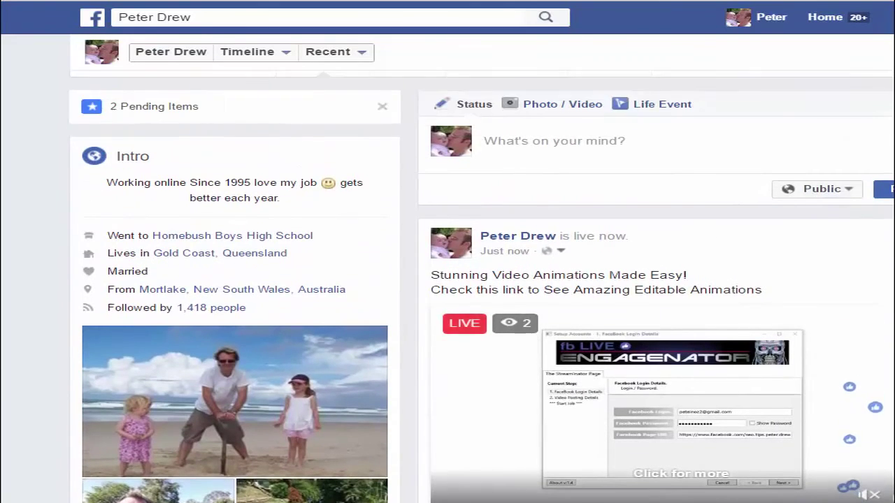
pyautogui.scroll(3, 791, 279)
pyautogui.scroll(-1, 447, 279)
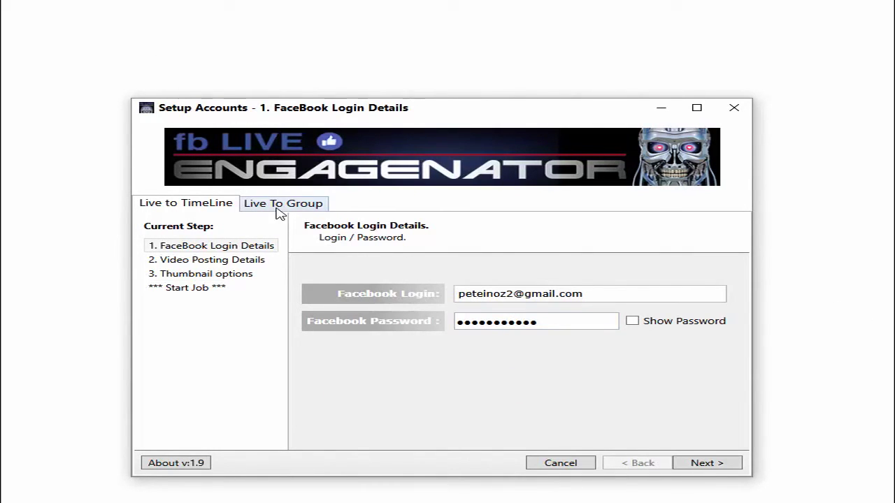
# - Target the HangOutMillionaire group for a Live To Group broadcast
pyautogui.click(280, 207)
pyautogui.click(539, 351)
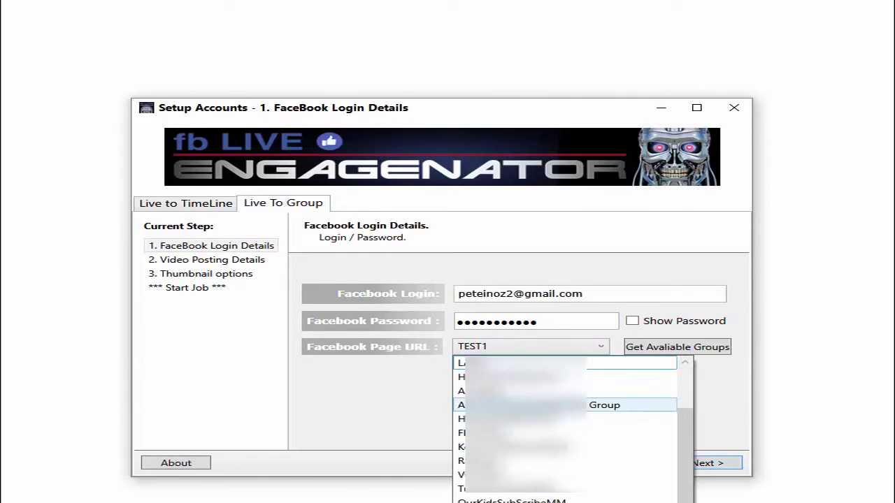
pyautogui.click(524, 419)
# - Load the video for the group post, keep its description, and begin choosing a thumbnail
pyautogui.click(698, 463)
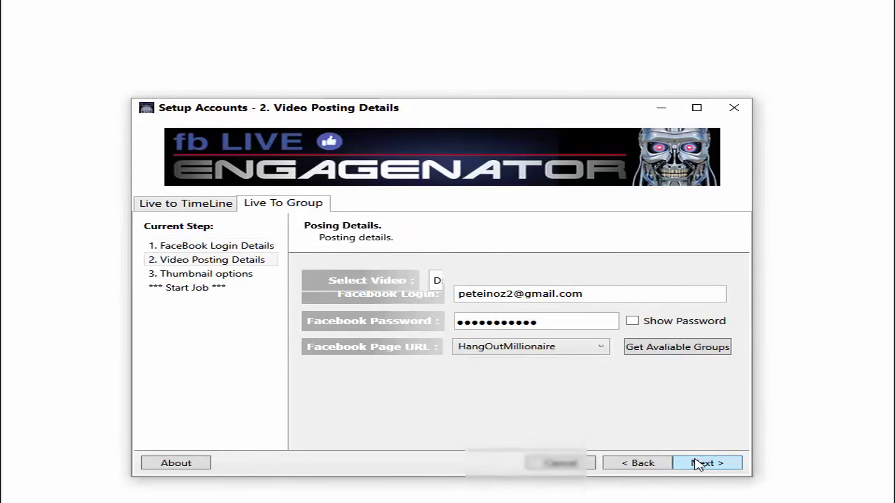
pyautogui.click(700, 283)
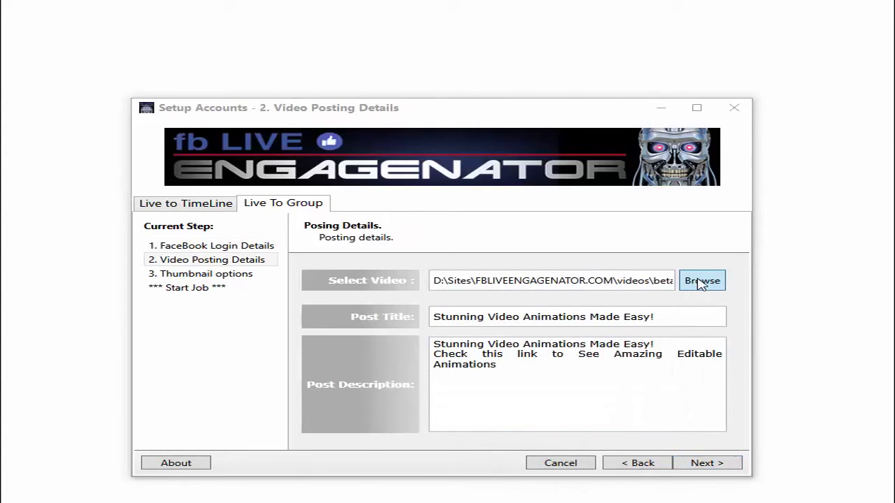
pyautogui.doubleClick(361, 218)
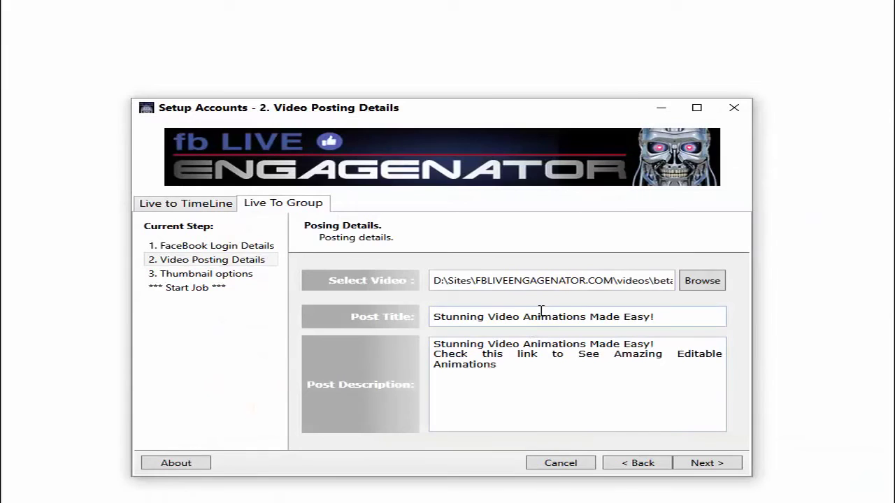
pyautogui.moveTo(539, 378); pyautogui.dragTo(375, 352)
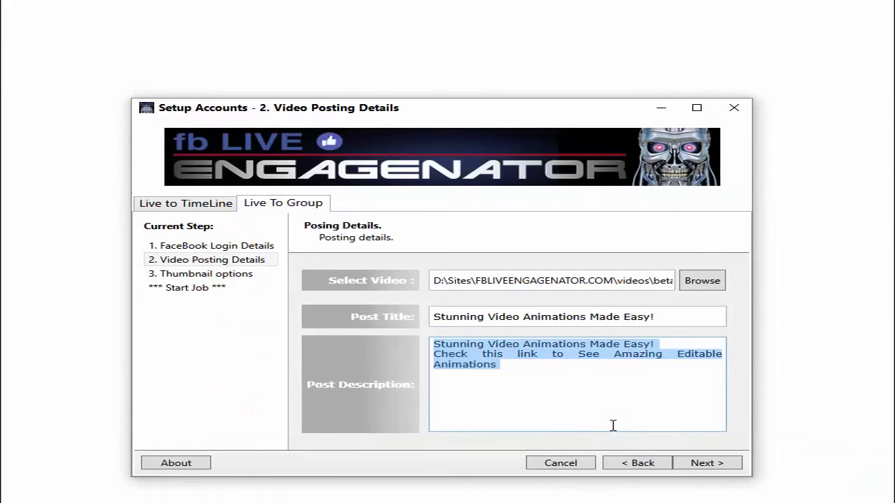
pyautogui.click(707, 467)
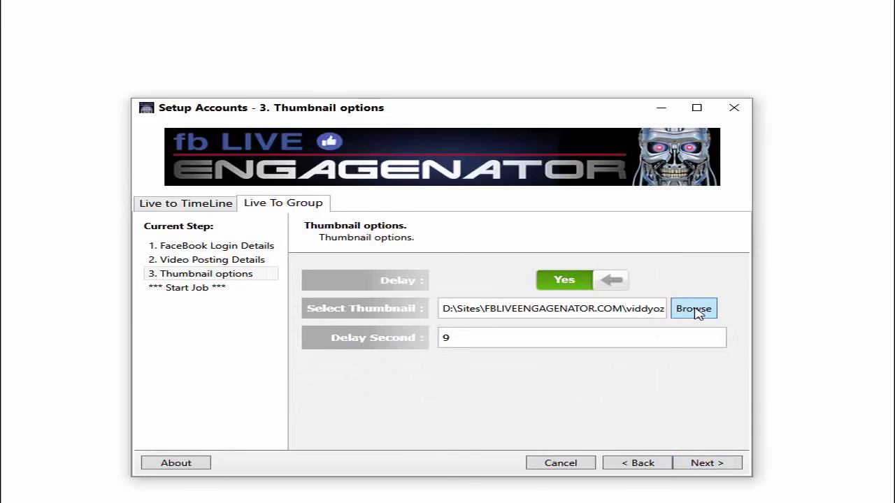
pyautogui.click(693, 310)
# - Use title.jpg as the group thumbnail, start the job, and go live to HangOutMillionaire
pyautogui.click(461, 255)
pyautogui.doubleClick(461, 256)
pyautogui.click(704, 464)
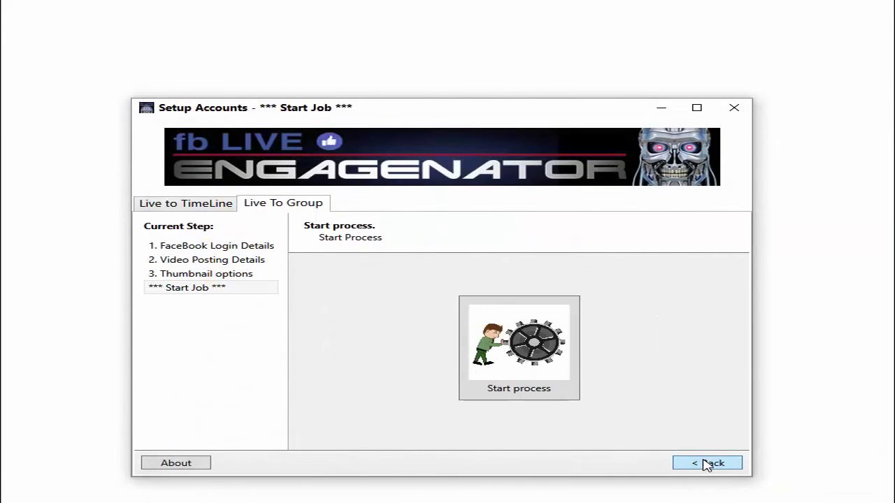
pyautogui.click(548, 358)
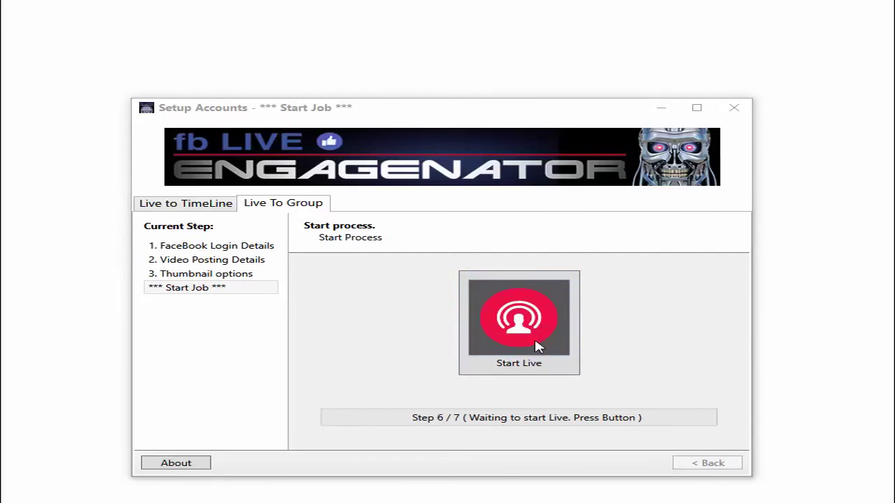
pyautogui.click(520, 311)
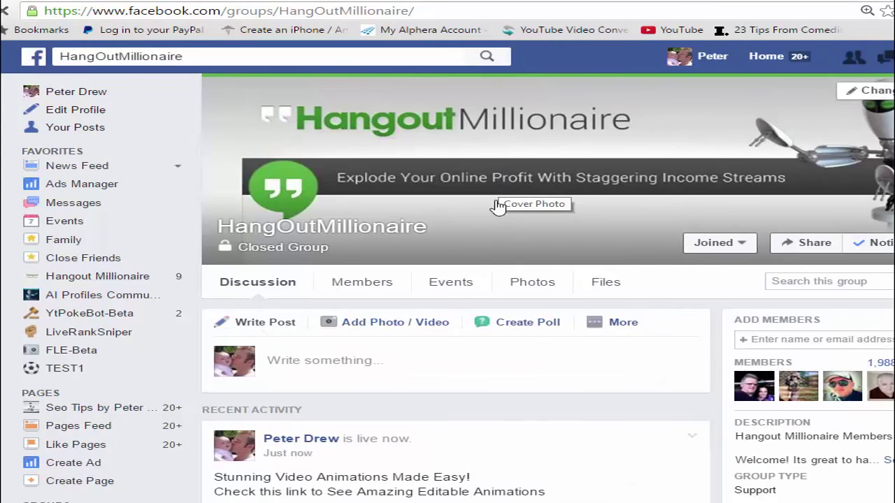
pyautogui.scroll(-1, 579, 294)
pyautogui.scroll(-1, 579, 294)
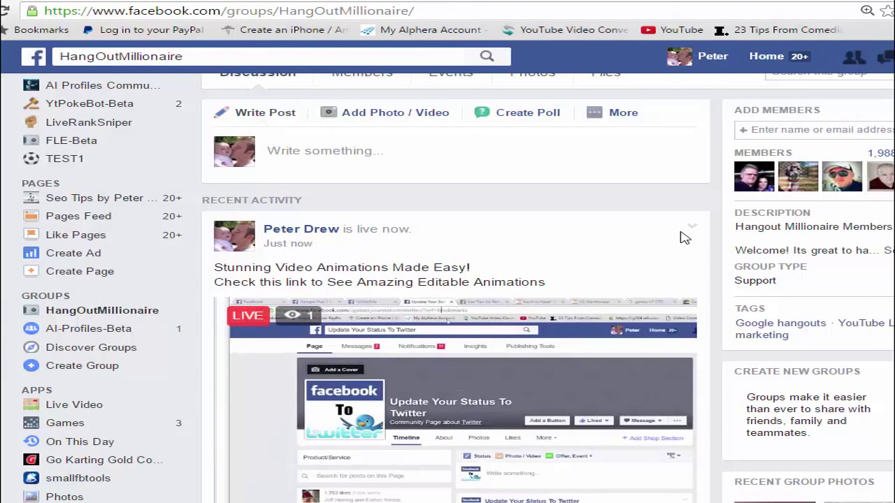
pyautogui.scroll(-1, 685, 238)
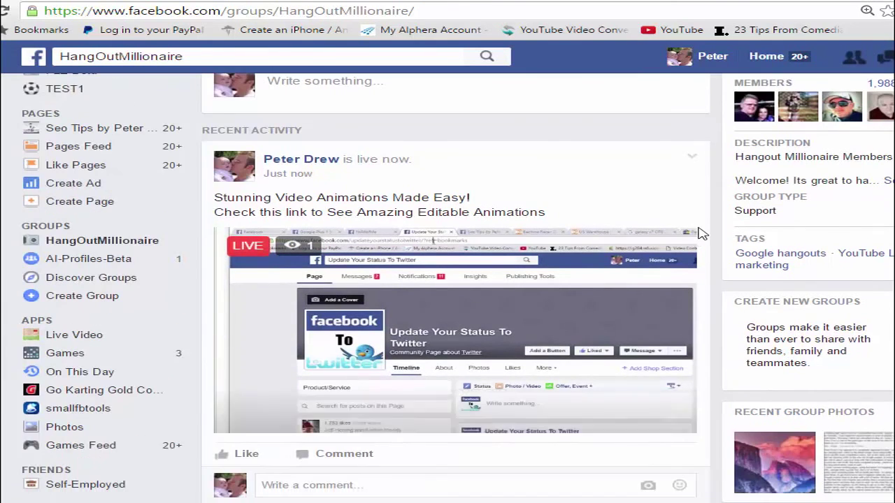